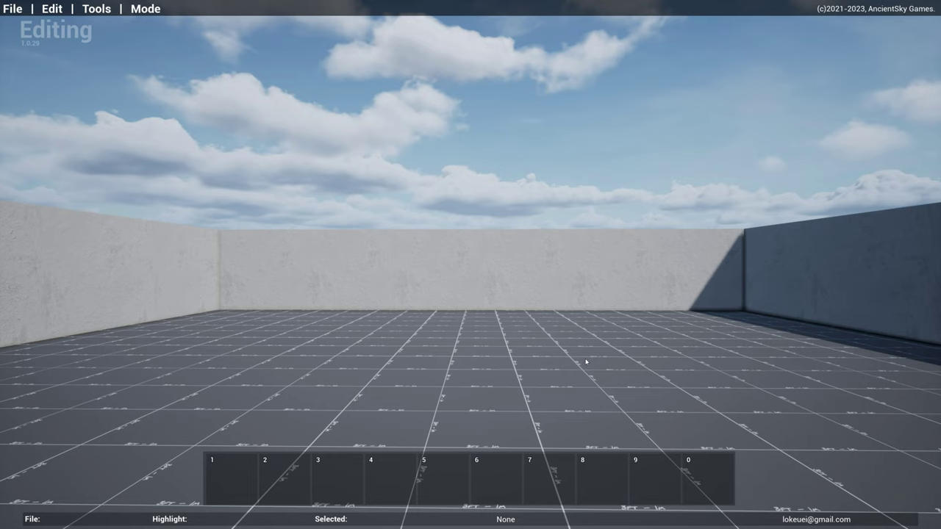
# Step: Browse the prop library, first with all props shown and then with only the USPSA category
pyautogui.moveTo(552, 348); pyautogui.dragTo(551, 354, button='right')
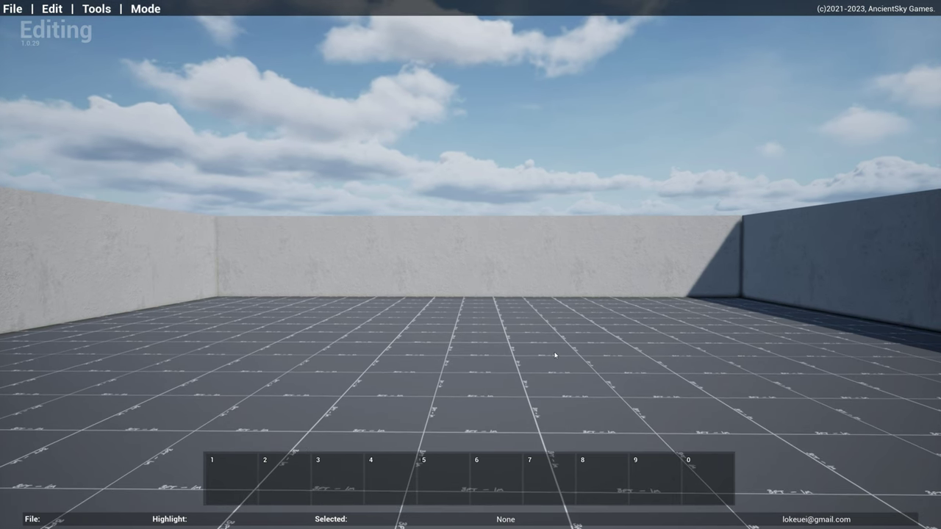
pyautogui.press('Tab')
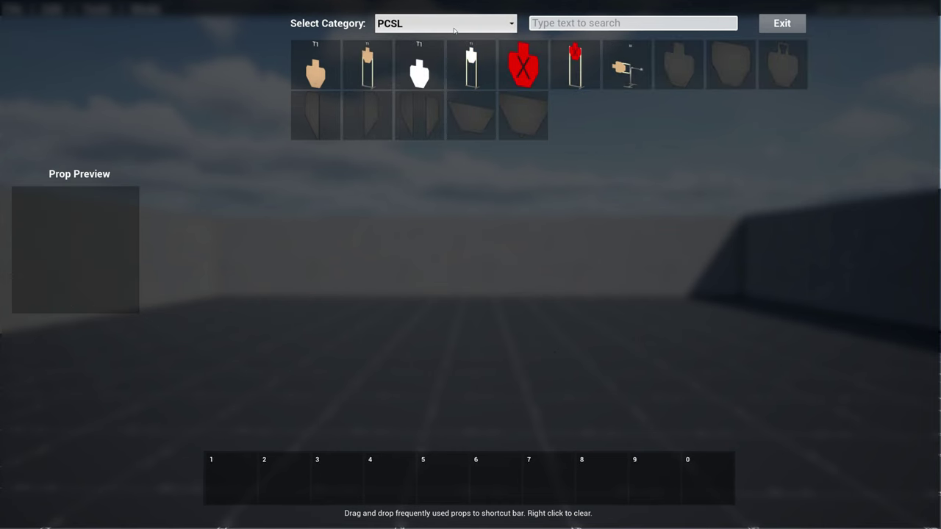
pyautogui.click(449, 23)
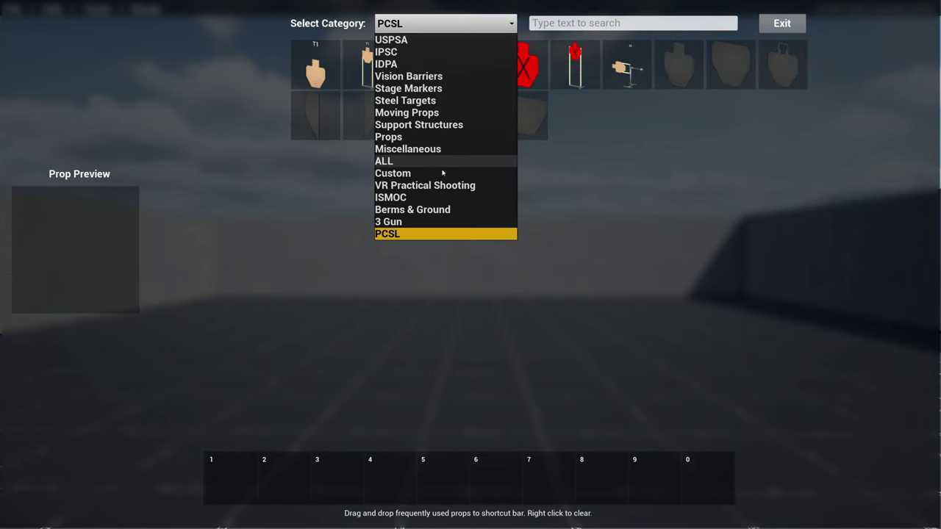
pyautogui.click(431, 164)
pyautogui.scroll(-15, 609, 225)
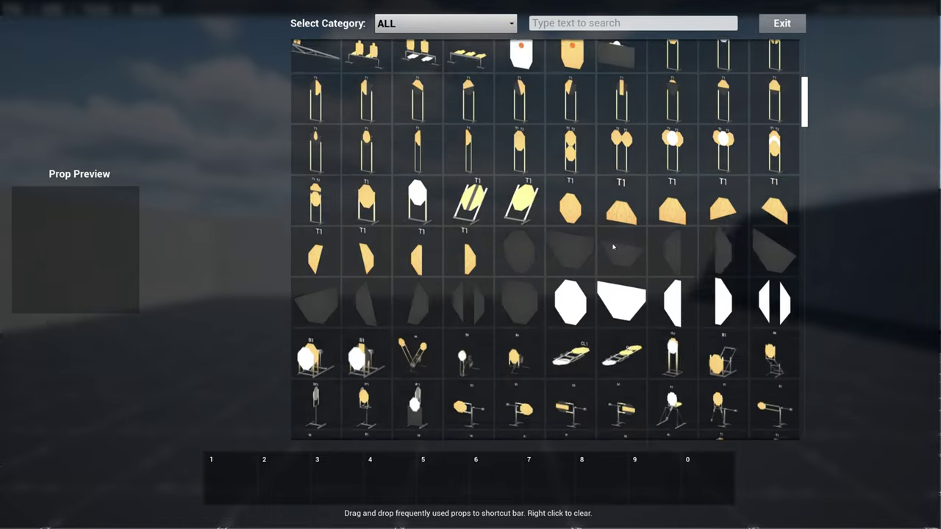
pyautogui.scroll(-15, 697, 271)
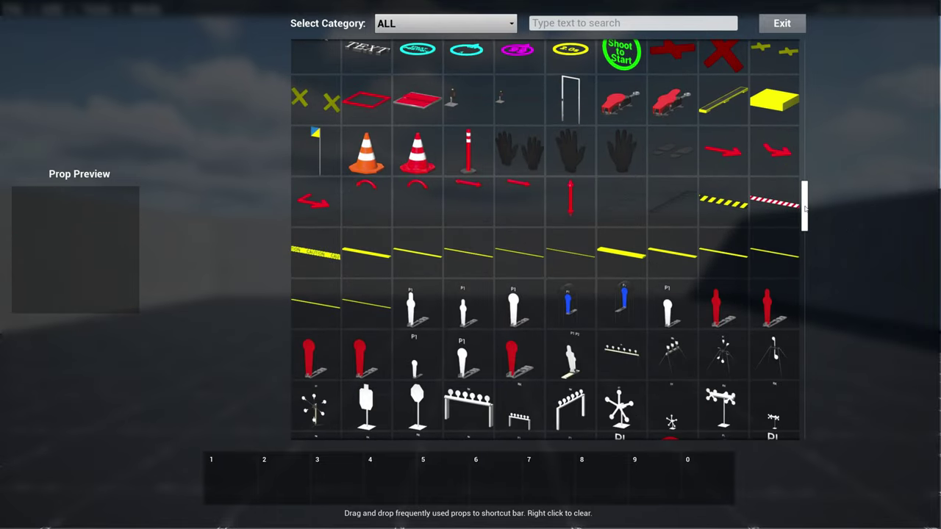
pyautogui.moveTo(828, 399); pyautogui.dragTo(830, 44)
pyautogui.click(441, 22)
pyautogui.click(411, 38)
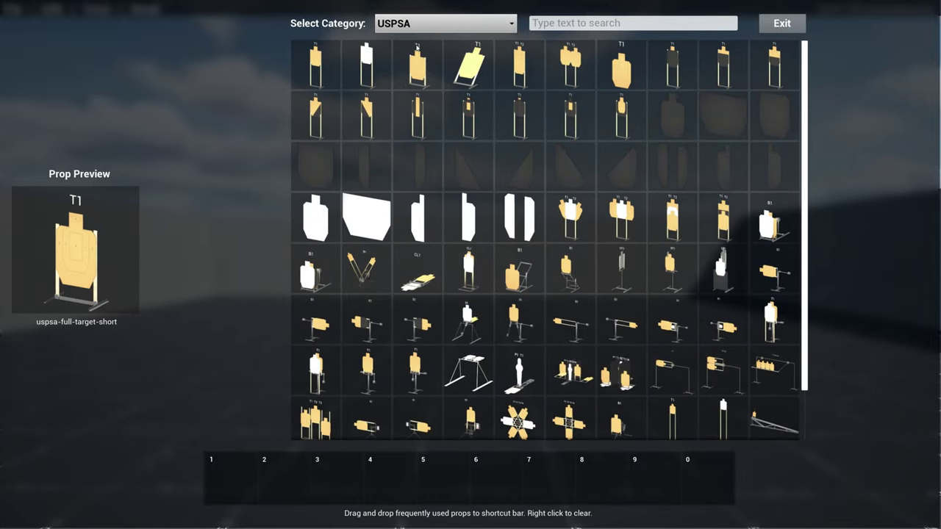
pyautogui.click(786, 31)
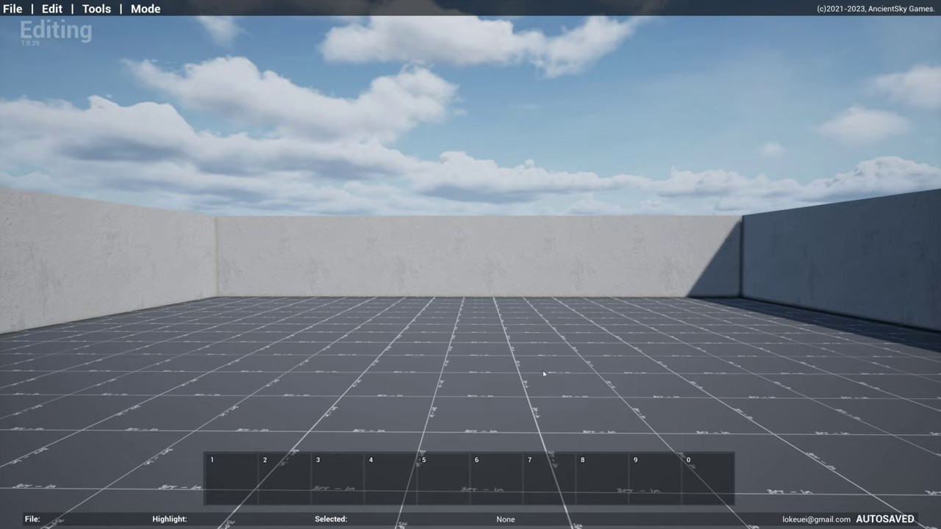
# Step: Place a 2 ft fault line from the Stage Markers category on the floor in the middle of the bay
pyautogui.press('Tab')
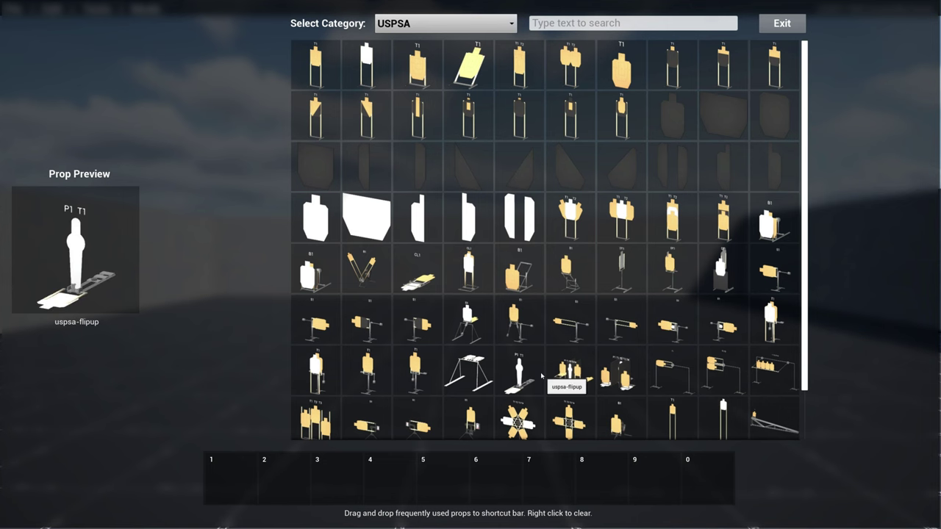
pyautogui.click(433, 24)
pyautogui.click(420, 91)
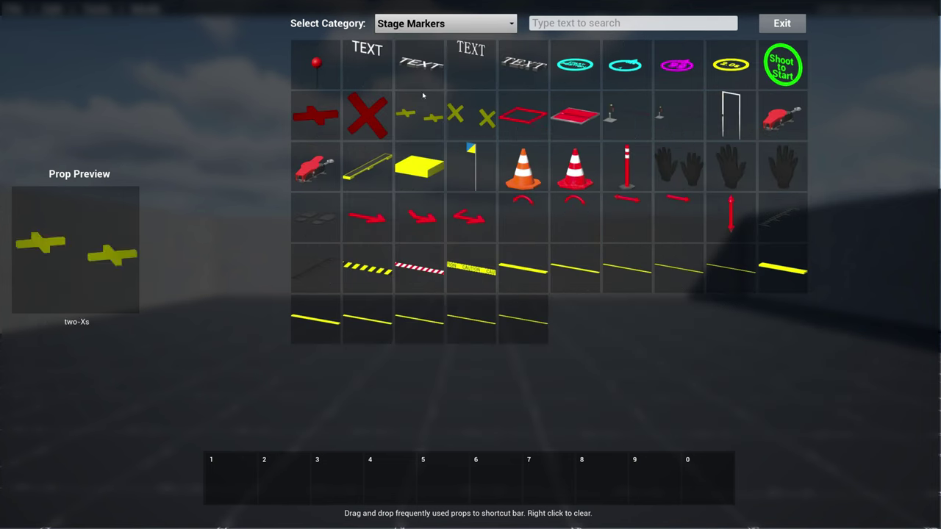
pyautogui.click(780, 275)
pyautogui.click(474, 401)
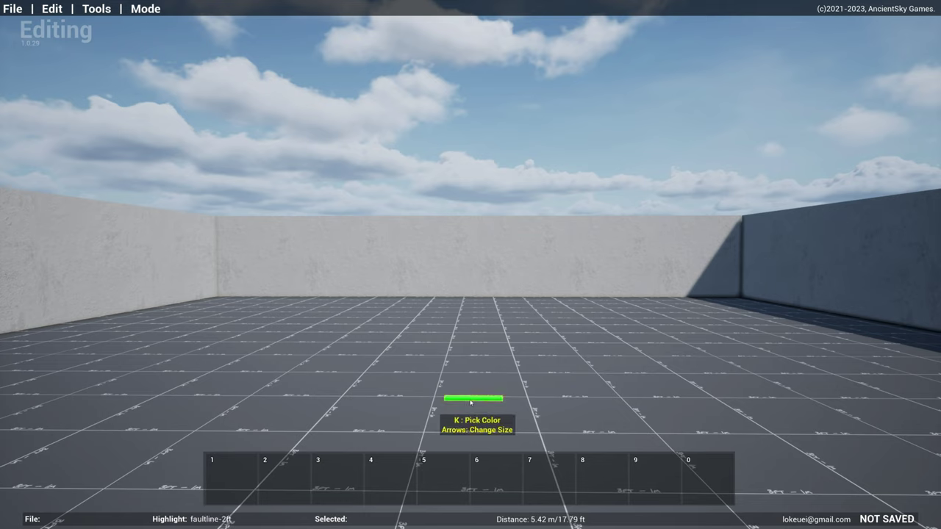
# Step: Set the fault line's width scale to 1.1 in the resize settings
pyautogui.press('Up')
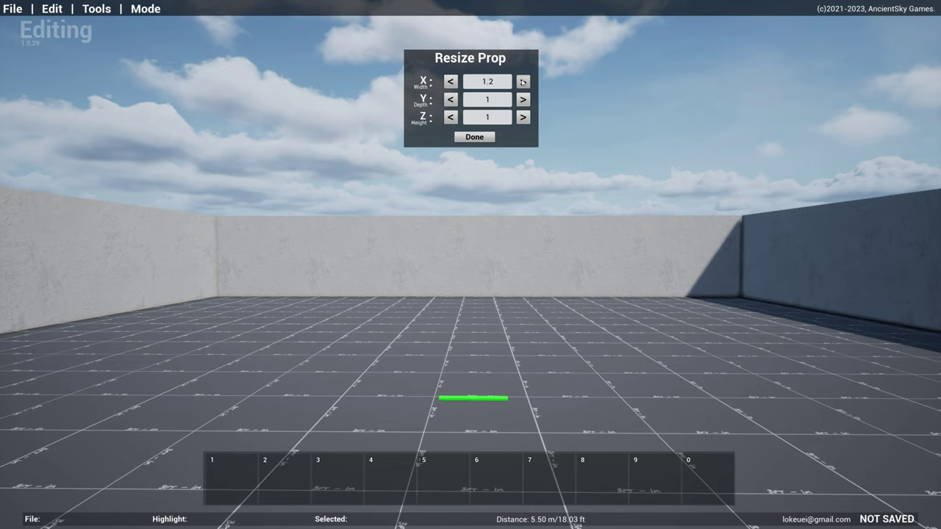
pyautogui.click(522, 82)
pyautogui.click(450, 82)
pyautogui.click(451, 82)
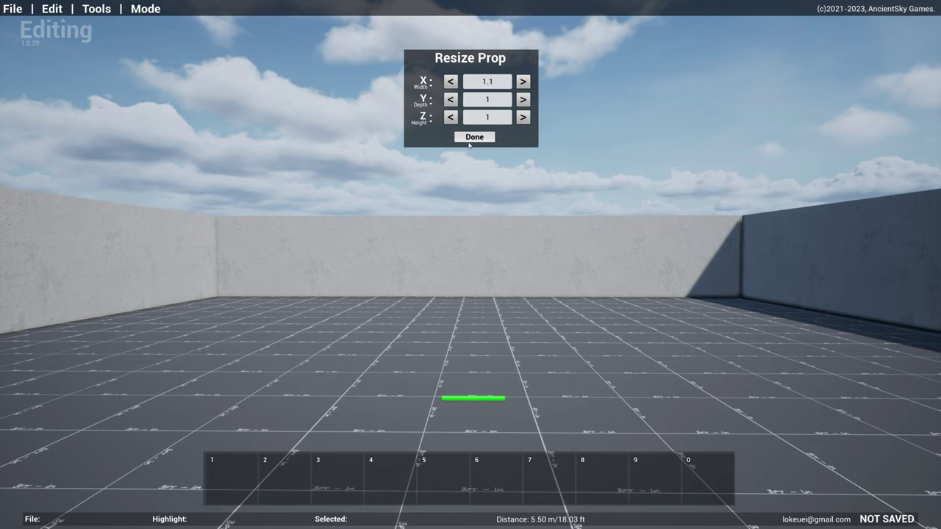
pyautogui.click(471, 139)
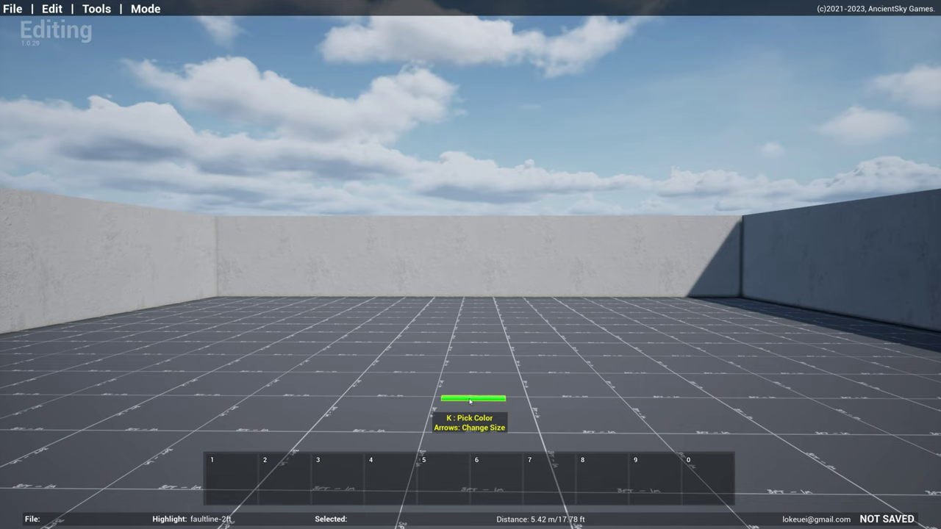
# Step: Lengthen and shorten the fault line directly in the scene, ending at a width scale of 2.23
pyautogui.press('Right')
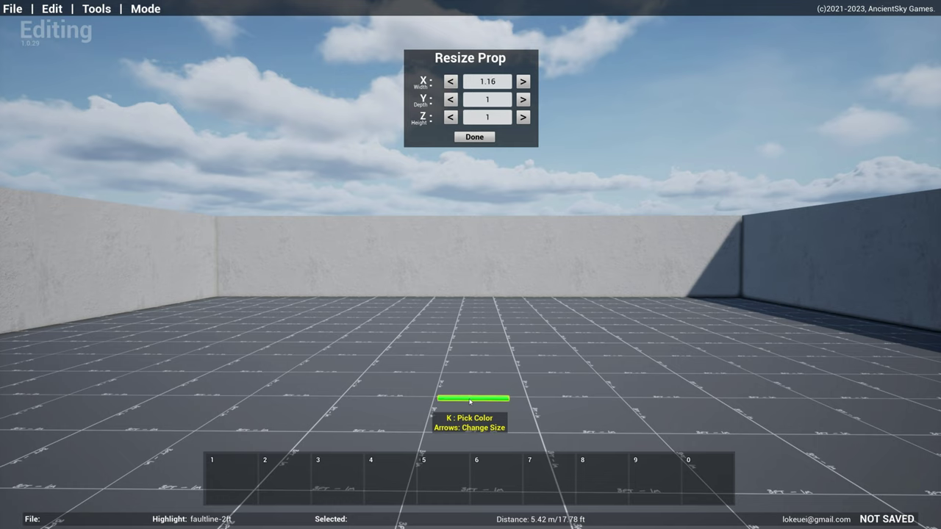
pyautogui.press('Right')
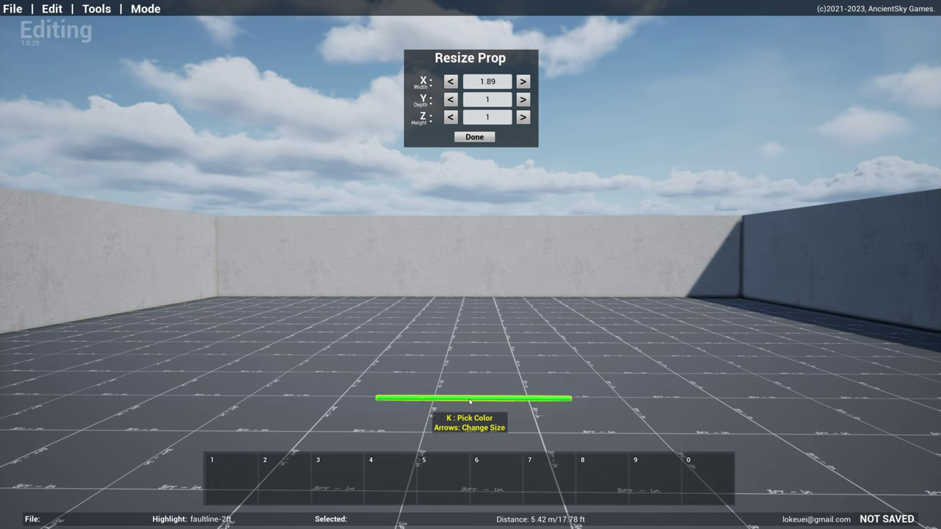
pyautogui.press('Left')
pyautogui.press('Right')
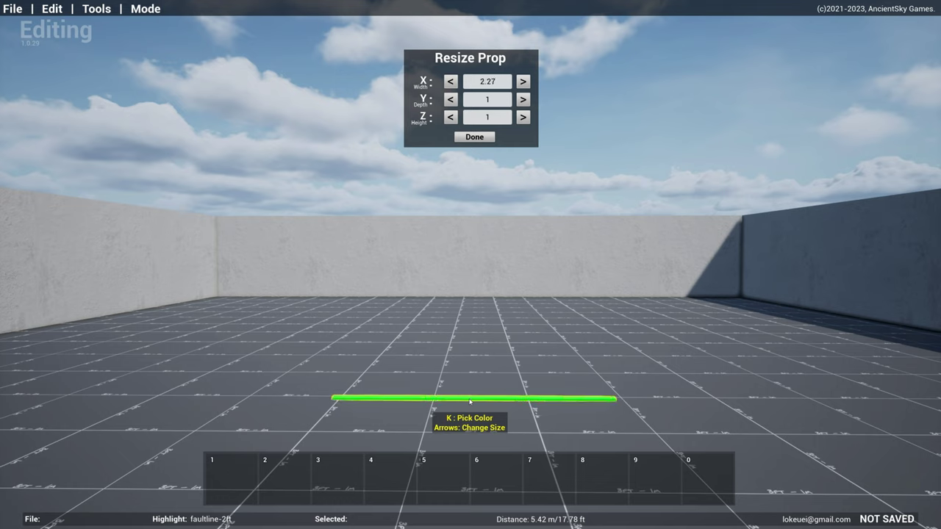
pyautogui.press('Left')
pyautogui.press('Left')
pyautogui.press('Right')
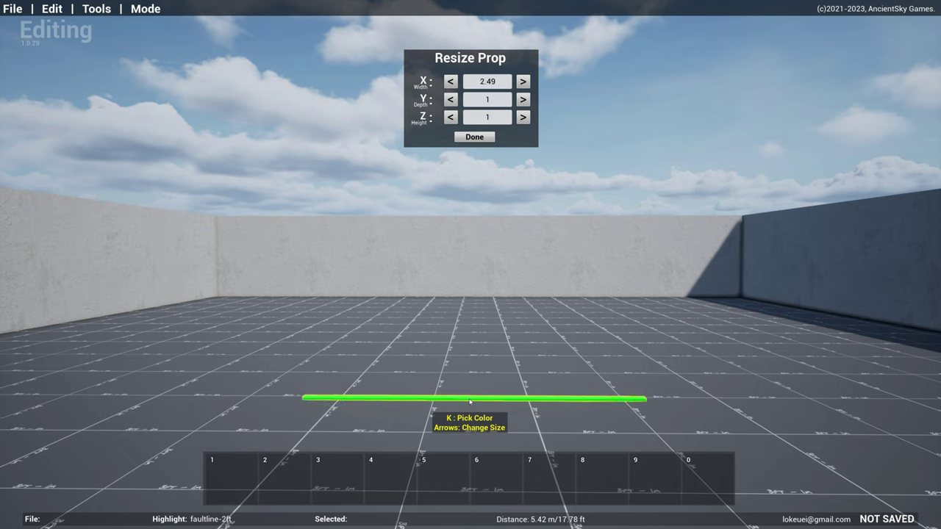
pyautogui.press('Left')
pyautogui.press('Left')
pyautogui.press('Right')
pyautogui.press('Left')
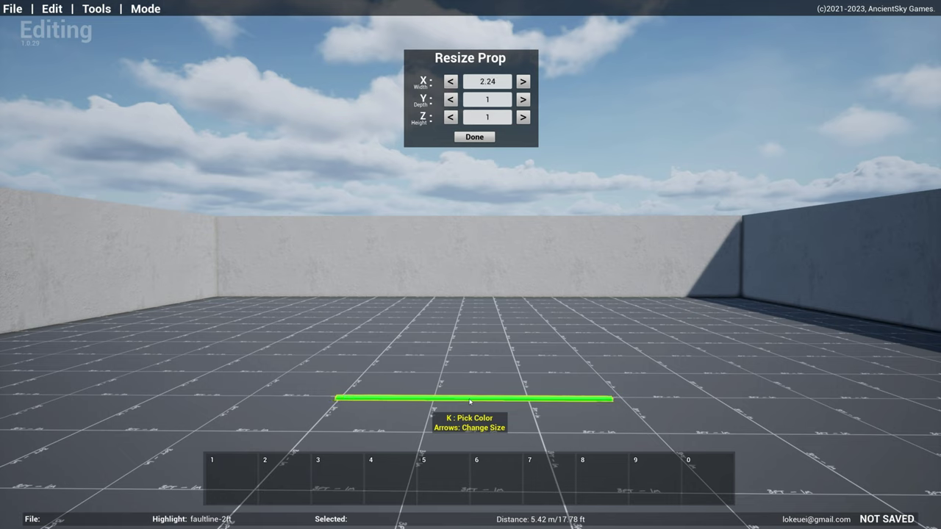
pyautogui.press('Right')
# Step: Resize the fault line directly in the scene to a depth and height scale of 1.04 and a width scale of 2.12
pyautogui.press('Up')
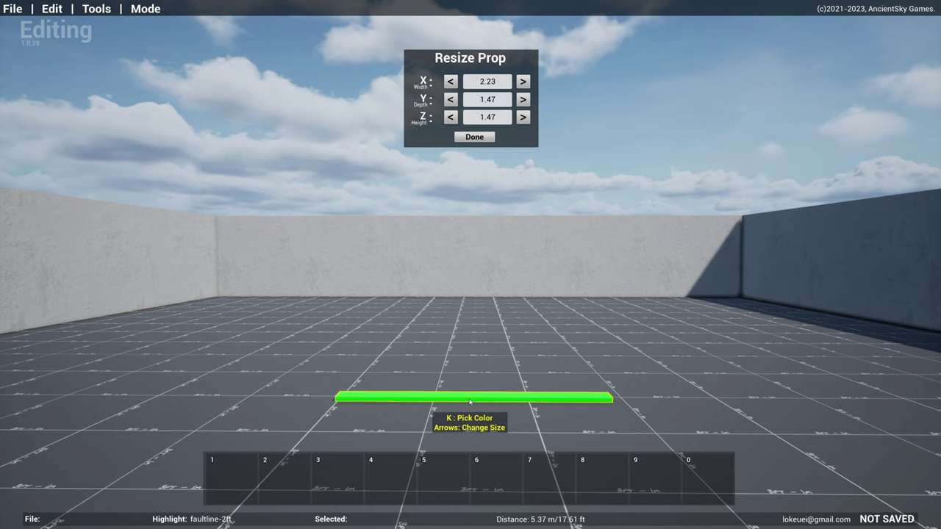
pyautogui.press('Down')
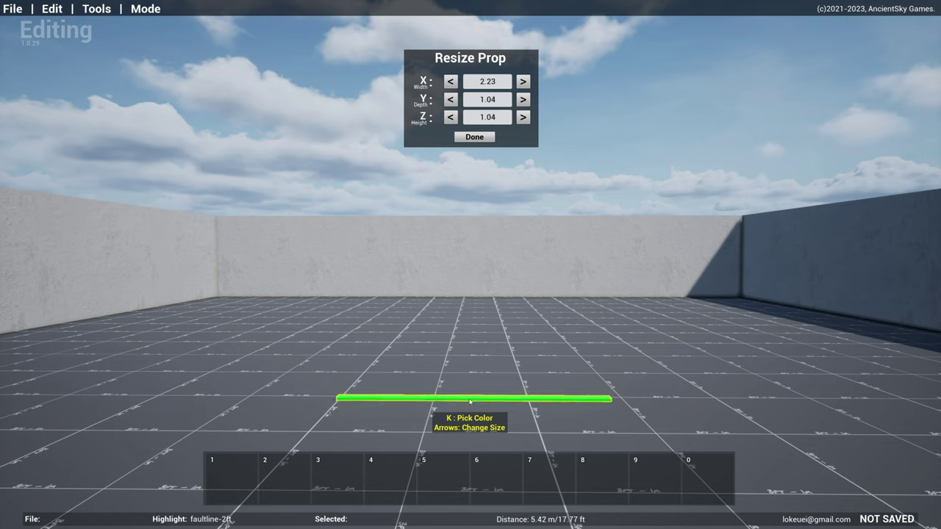
pyautogui.press('Right')
pyautogui.press('Right')
pyautogui.press('Left')
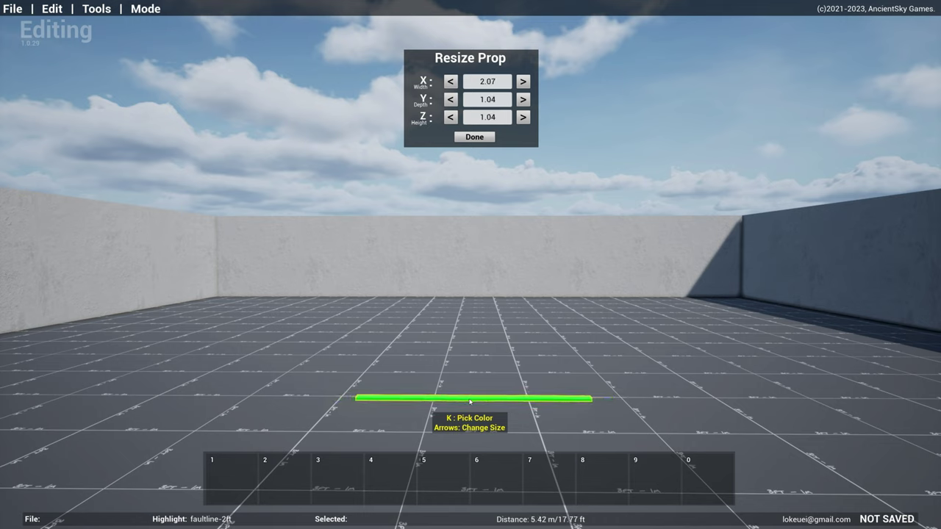
pyautogui.press('Right')
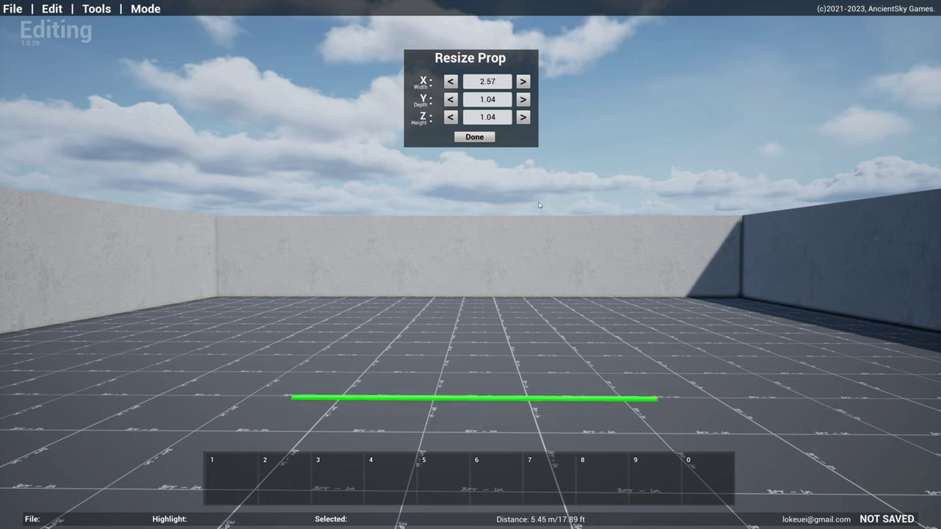
pyautogui.press('Right')
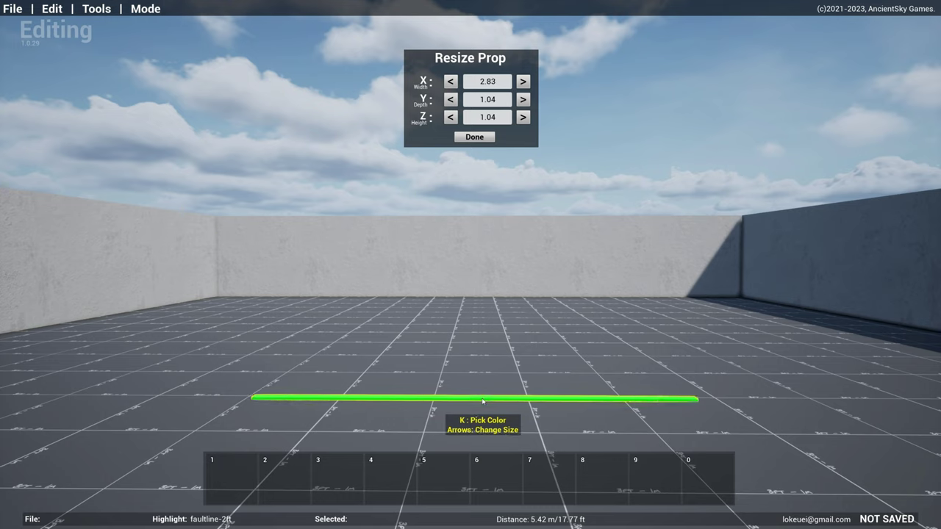
pyautogui.press('Left')
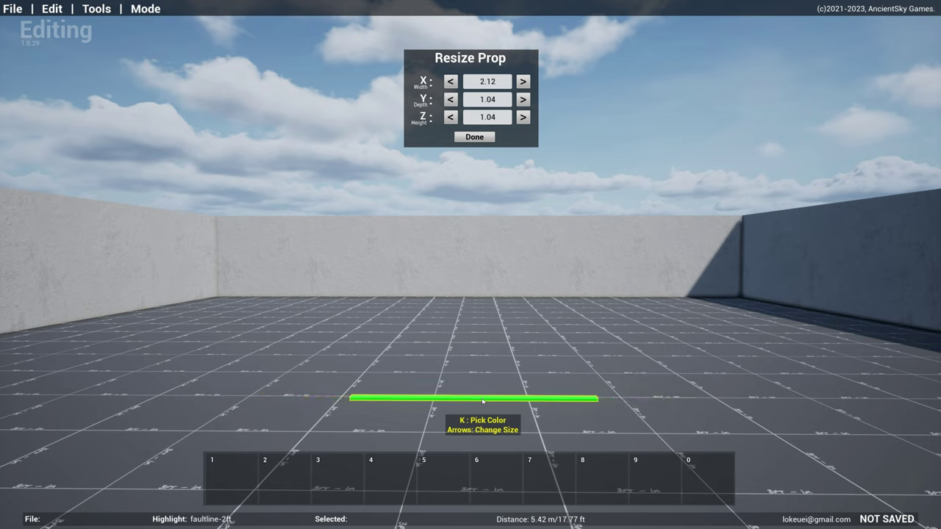
pyautogui.click(493, 140)
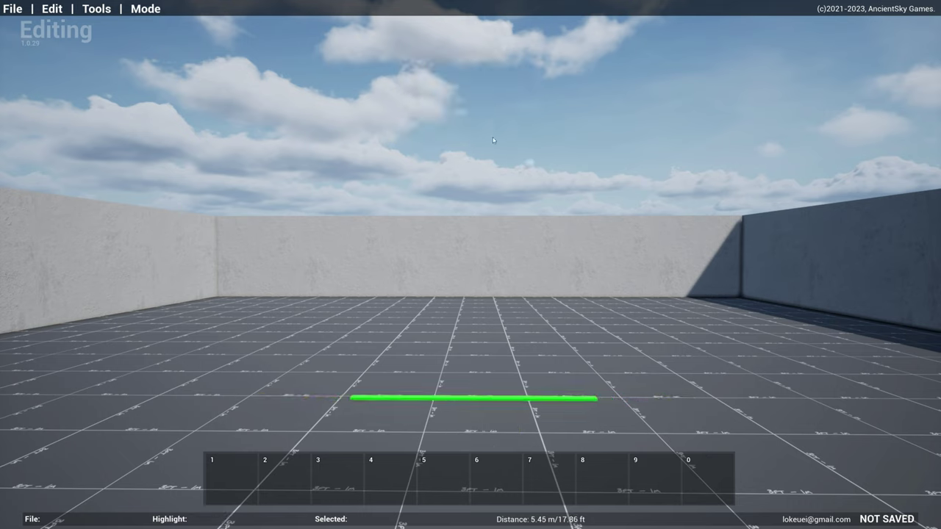
pyautogui.press('Escape')
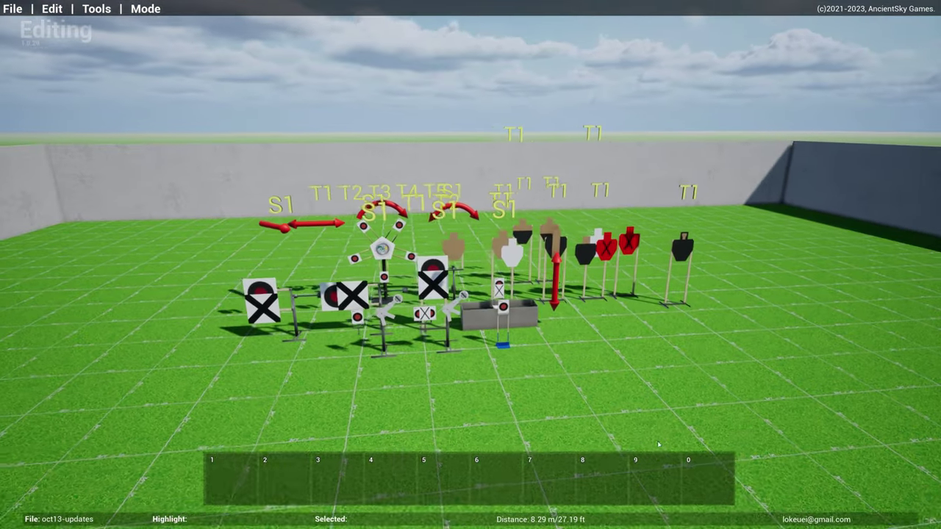
# Step: Examine the 3-gun swingers, the airsoft star target and the red direction arrows in the oct13-updates stage
pyautogui.moveTo(659, 444); pyautogui.dragTo(580, 350, button='right')
pyautogui.press('w')
pyautogui.press('w')
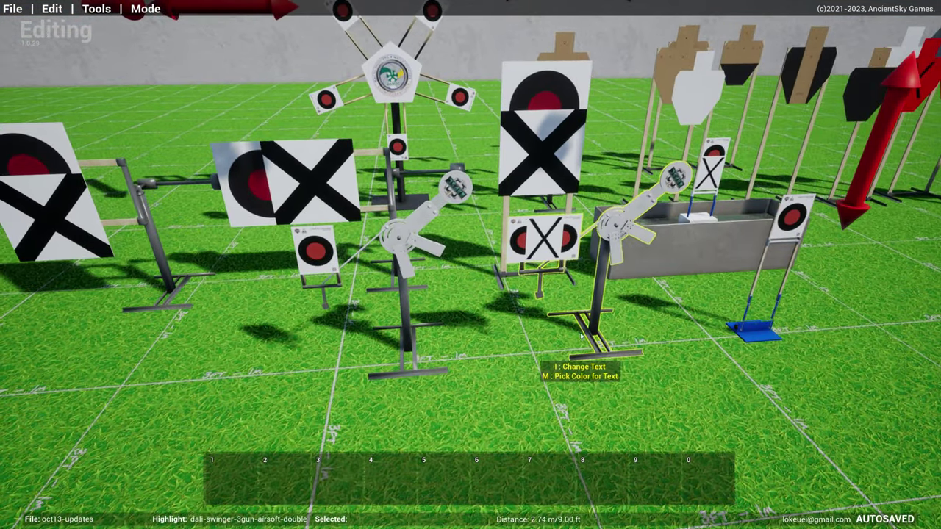
pyautogui.press('a')
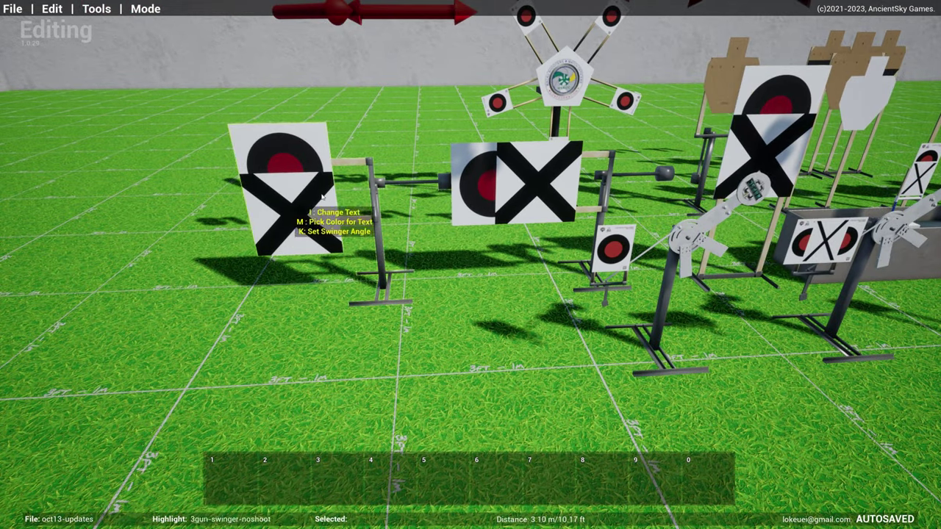
pyautogui.scroll(-4, 665, 220)
pyautogui.press('s')
pyautogui.moveTo(663, 152); pyautogui.dragTo(719, 210, button='right')
pyautogui.press('a')
pyautogui.press('e')
pyautogui.press('w')
pyautogui.press('l')
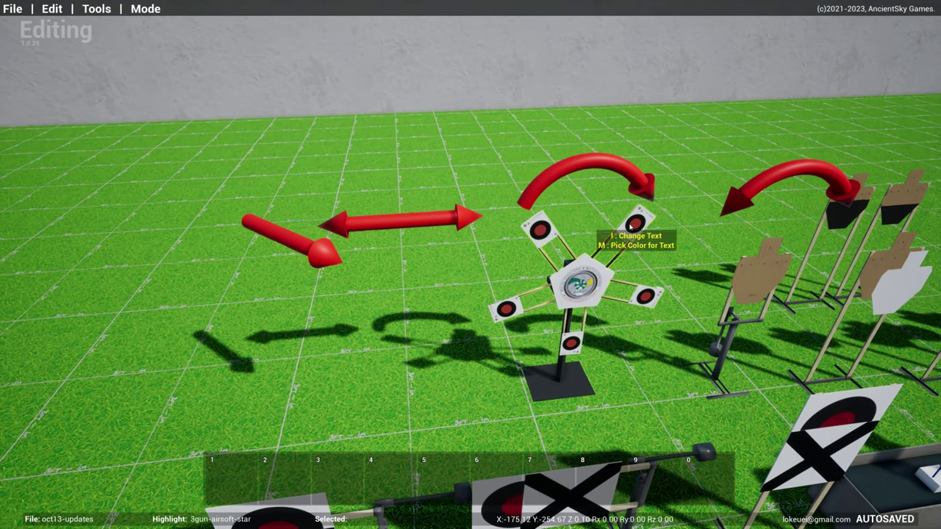
pyautogui.moveTo(637, 222); pyautogui.dragTo(579, 275, button='right')
pyautogui.press('d')
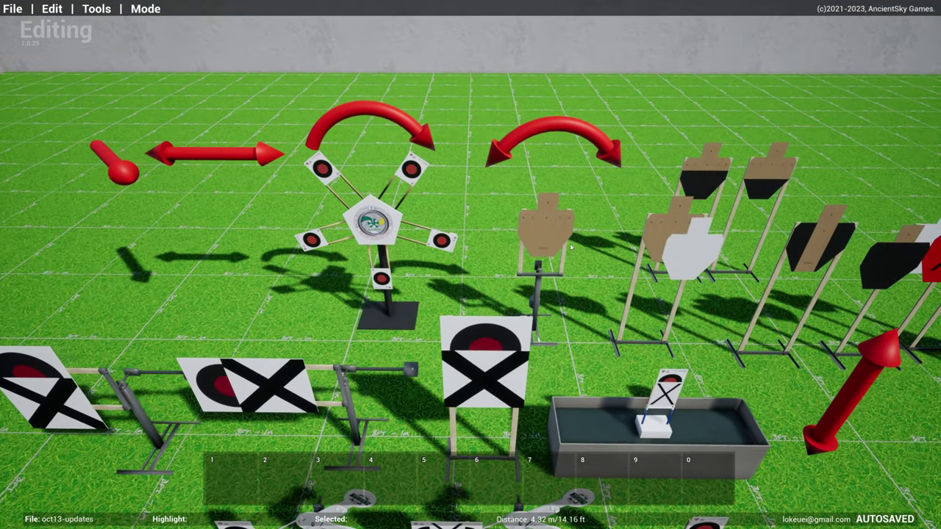
# Step: Examine the vertical red arrow, the floating airsoft target in its trough and the row of silhouette targets behind it
pyautogui.scroll(-5, 516, 159)
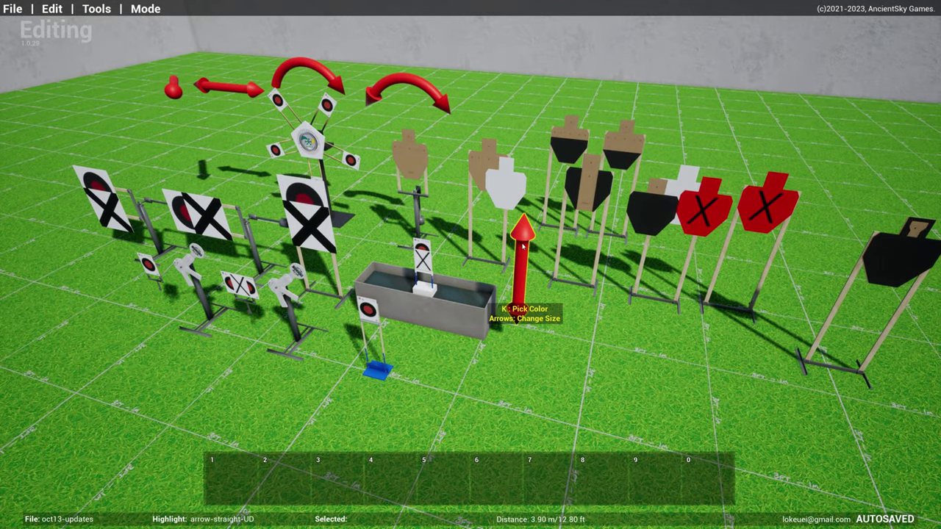
pyautogui.press('w')
pyautogui.moveTo(508, 322); pyautogui.dragTo(476, 318, button='right')
pyautogui.scroll(2, 476, 318)
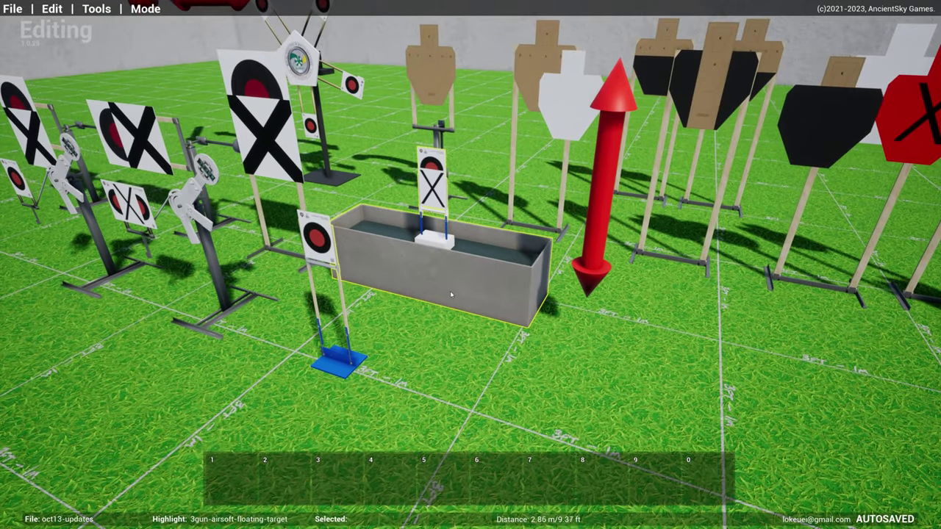
pyautogui.scroll(3, 508, 280)
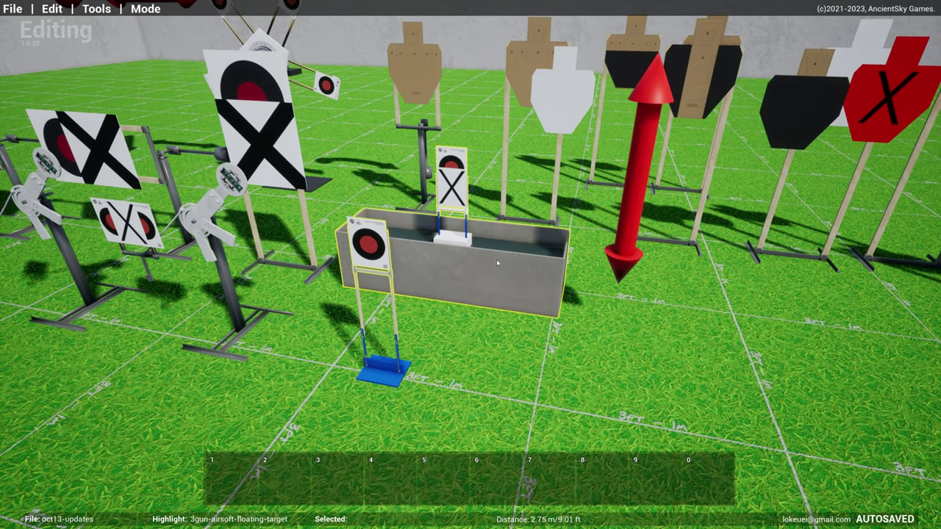
pyautogui.scroll(2, 489, 267)
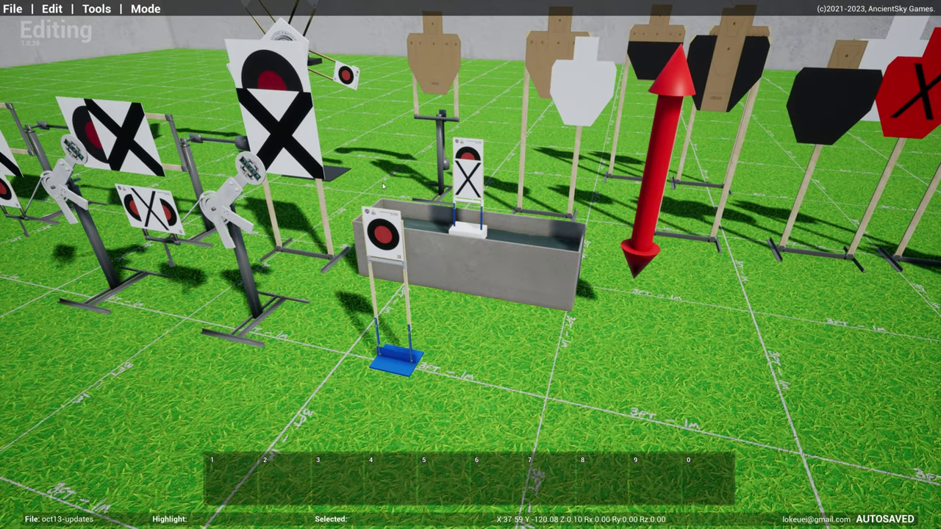
pyautogui.moveTo(565, 263); pyautogui.dragTo(788, 358, button='right')
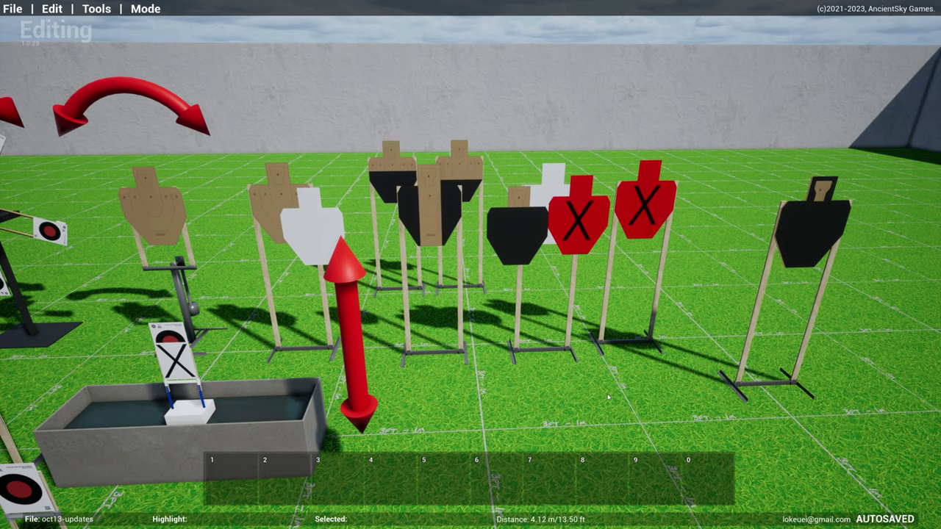
# Step: Examine the row of silhouette targets up close and view the PCSL category in the prop library
pyautogui.moveTo(605, 395); pyautogui.dragTo(558, 382, button='right')
pyautogui.press('w')
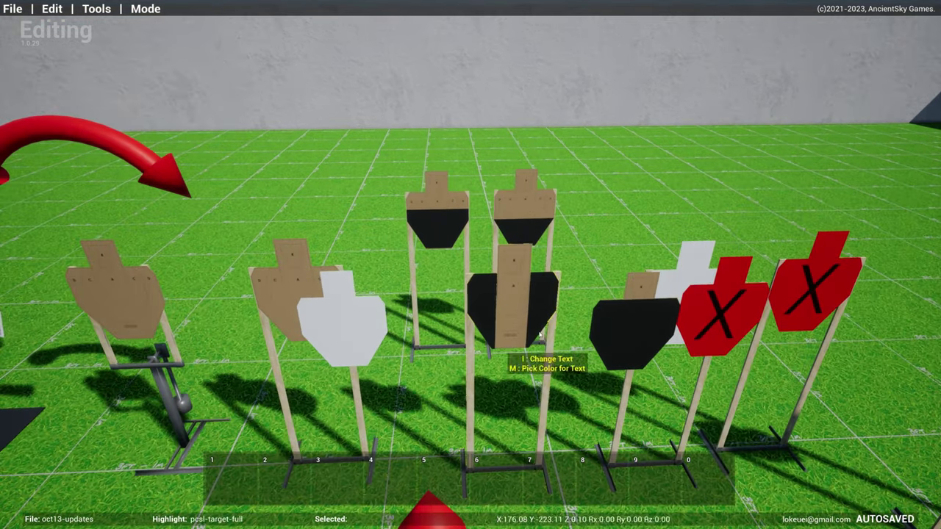
pyautogui.scroll(-3, 531, 357)
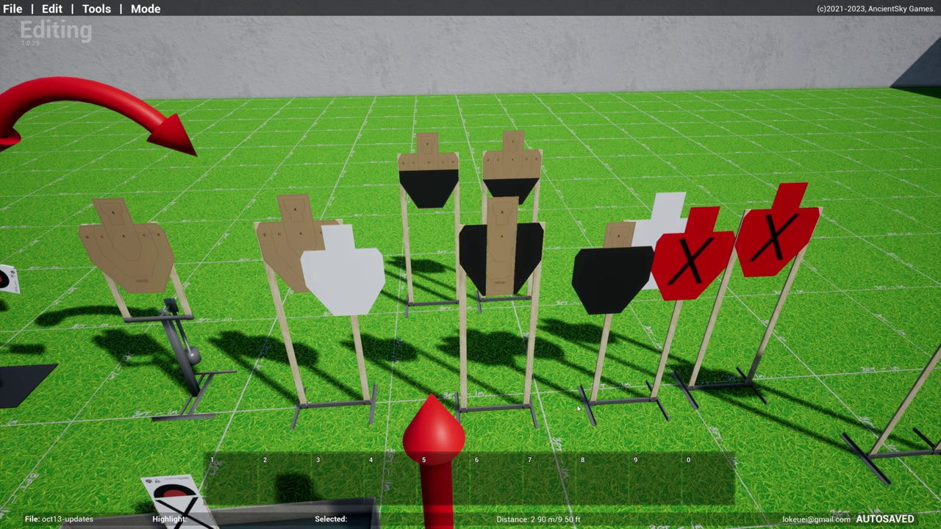
pyautogui.press('Tab')
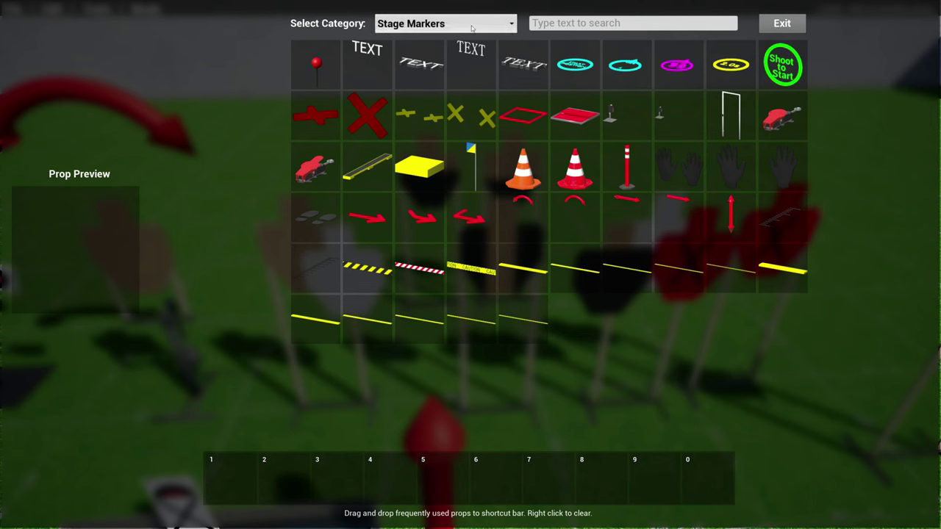
pyautogui.click(471, 26)
pyautogui.click(406, 235)
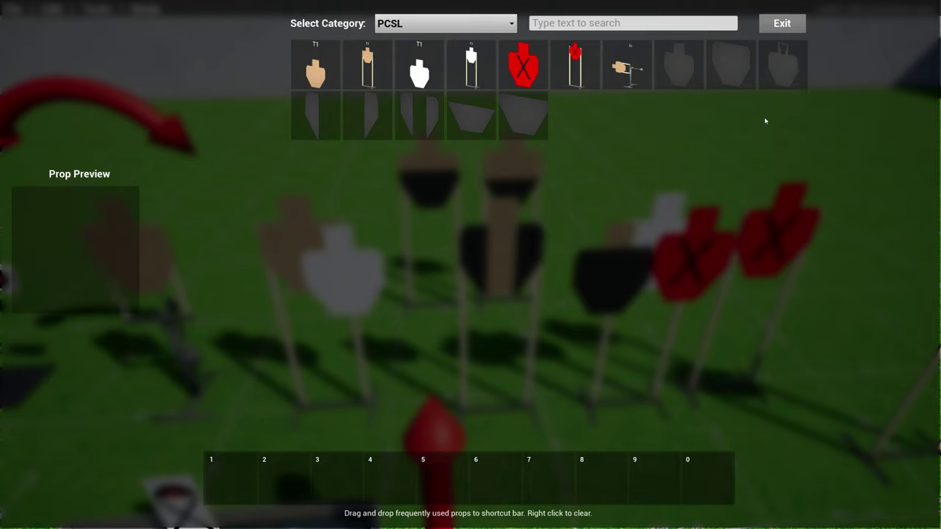
pyautogui.click(788, 33)
# Step: Examine the whole prop arrangement from farther back, with the swingers, star, trough, red arrows and silhouette targets all in view
pyautogui.press('s')
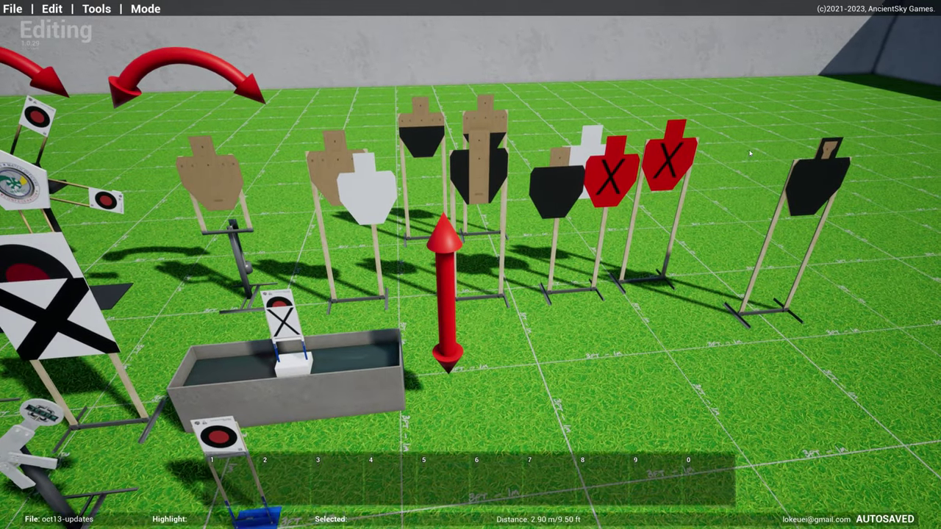
pyautogui.press('a')
pyautogui.moveTo(749, 153); pyautogui.dragTo(540, 104, button='right')
pyautogui.press('d')
pyautogui.press('s')
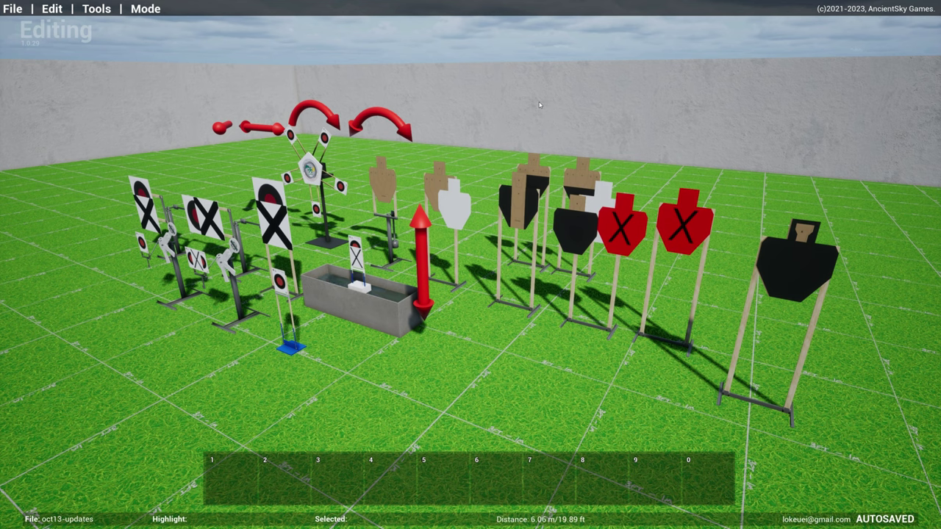
pyautogui.click(13, 10)
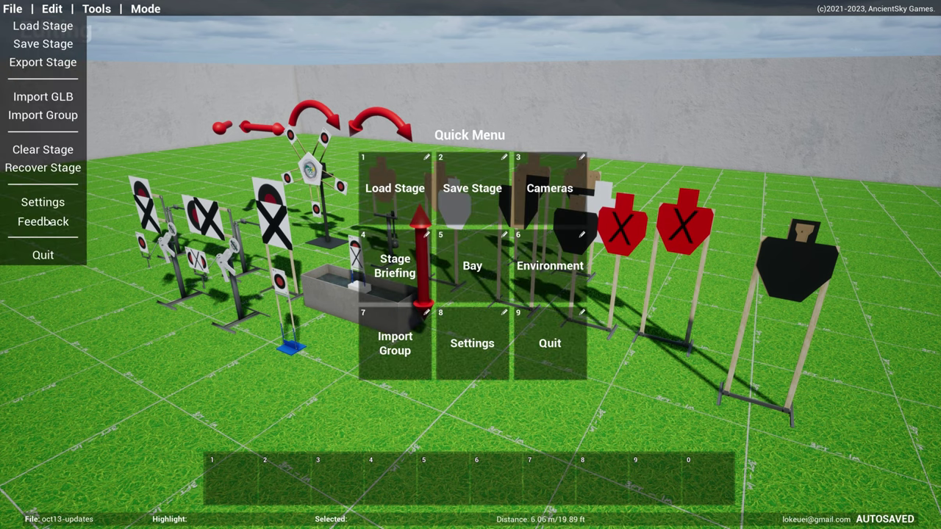
pyautogui.click(44, 277)
pyautogui.click(503, 492)
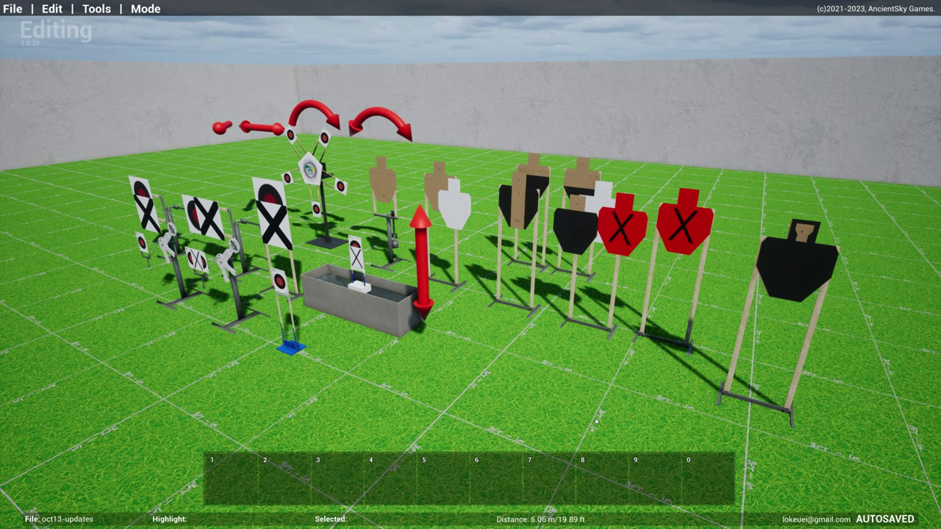